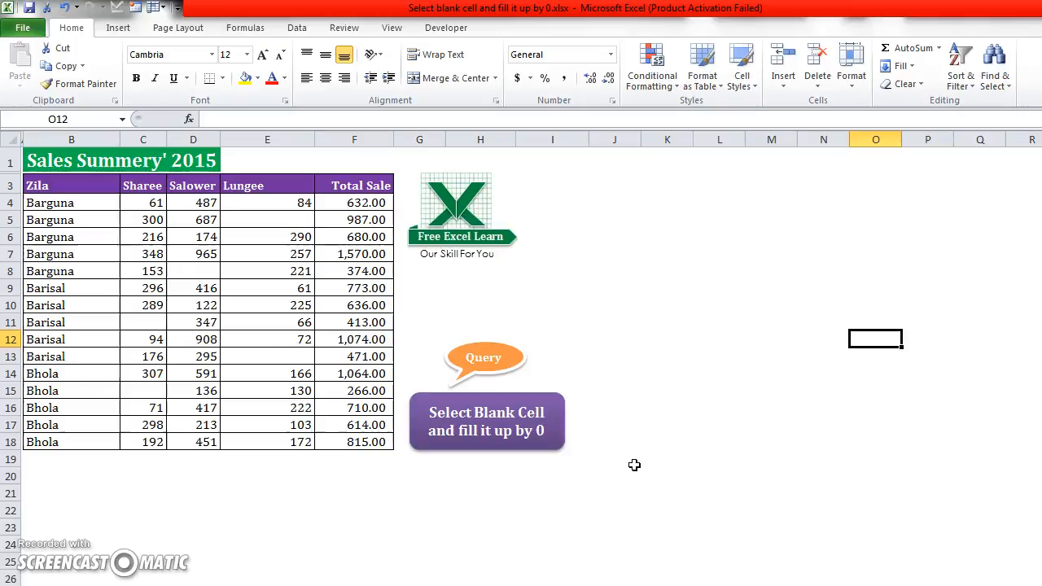
Select the sales table and point out its blank cells such as E5, D8 and C15
left_click(615, 425)
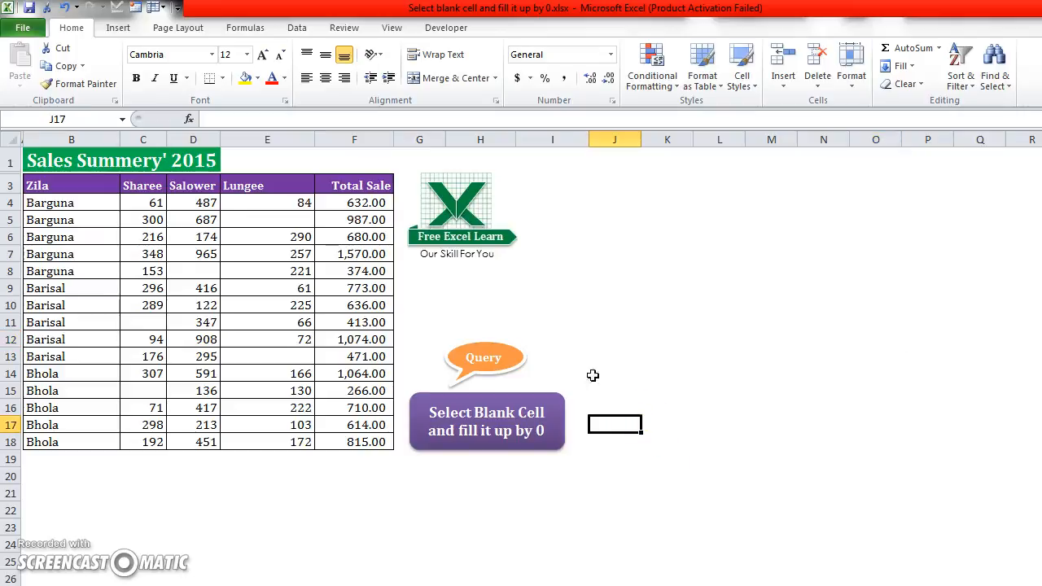
mouse_move(71, 186)
left_mouse_down()
mouse_move(334, 467)
mouse_move(332, 453)
left_mouse_up()
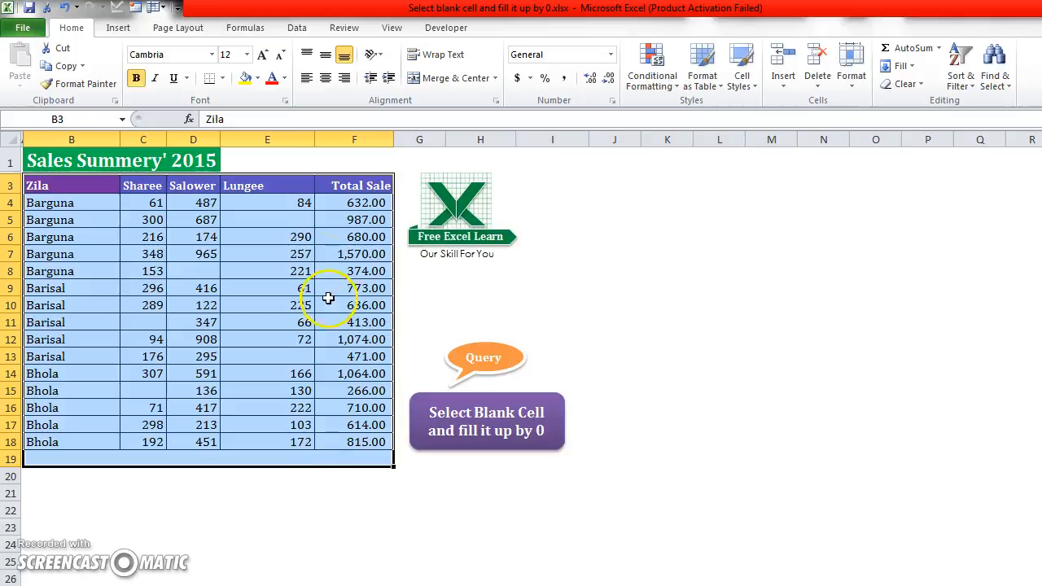
left_click(275, 219)
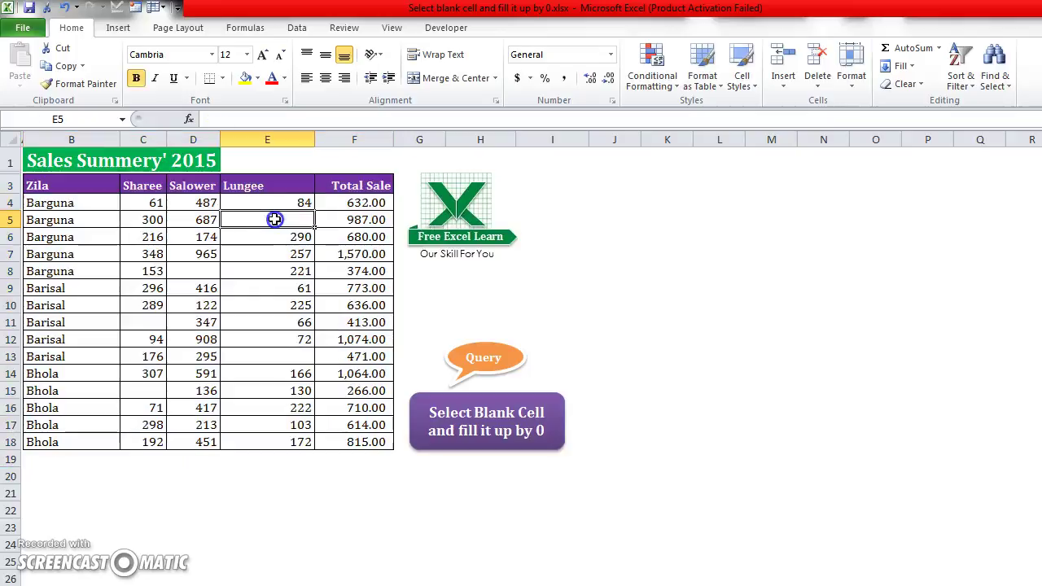
left_click(200, 271)
left_click(276, 219)
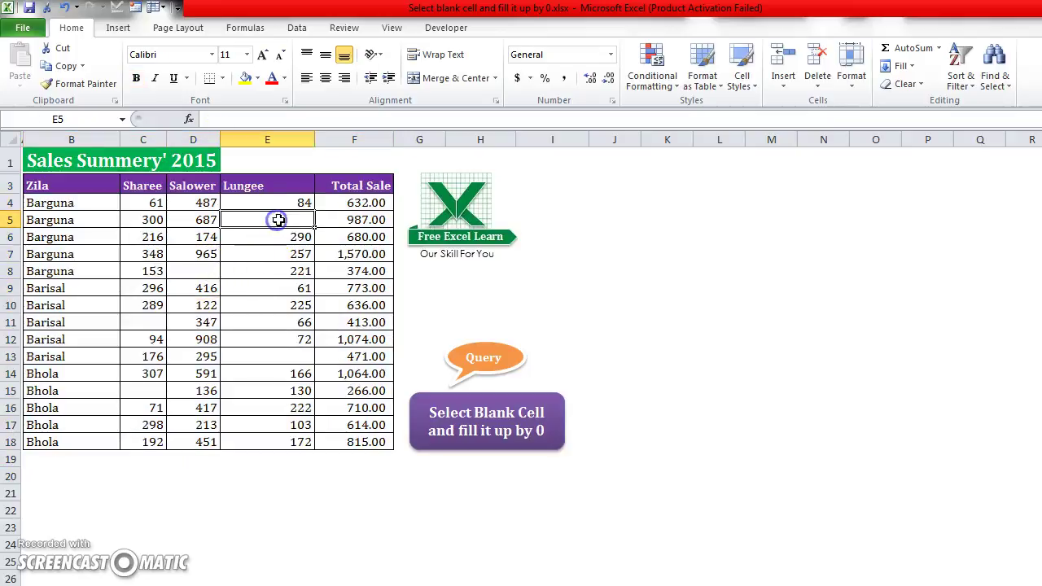
left_click(196, 271)
left_click(262, 356)
left_click(145, 323)
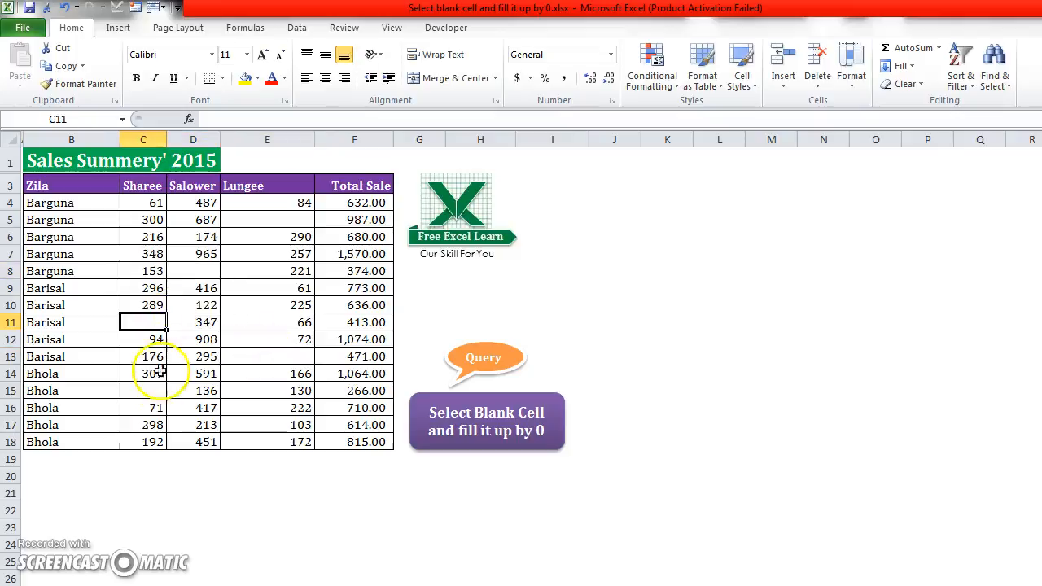
left_click(143, 394)
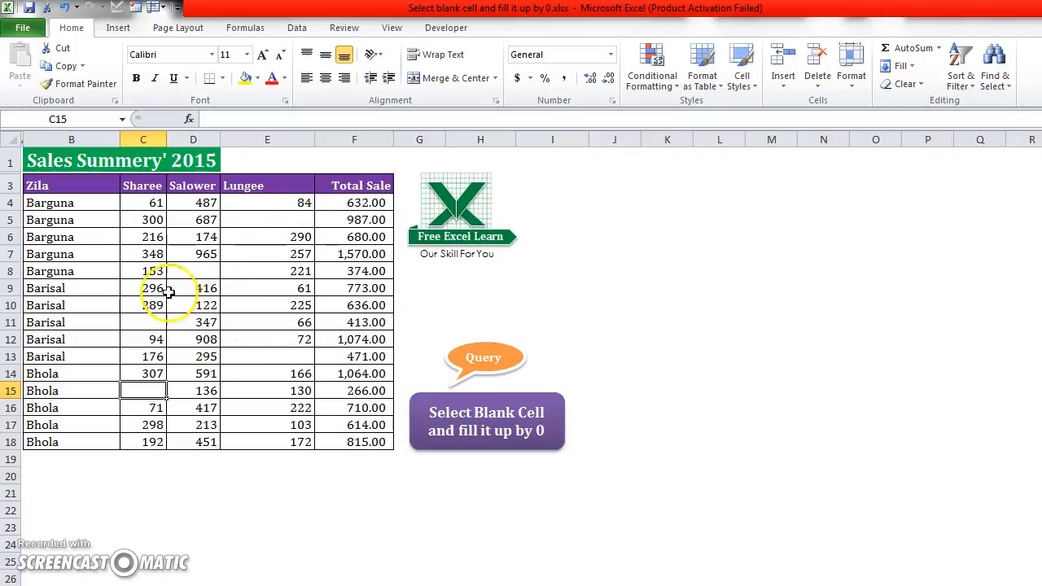
Manually enter 0 in E5 and D8, then clear both cells again
left_click(273, 223)
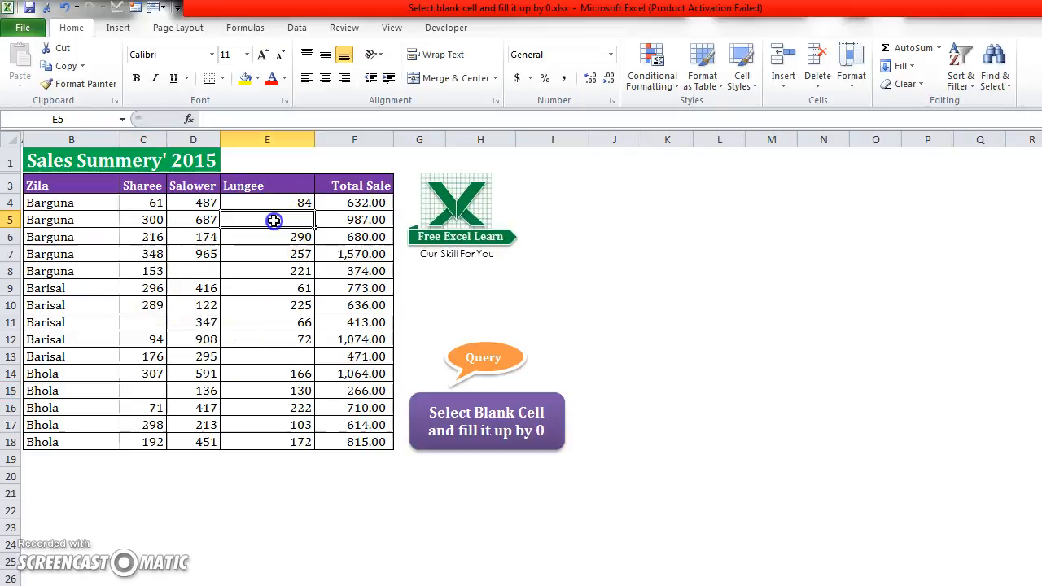
type("0")
key("Return")
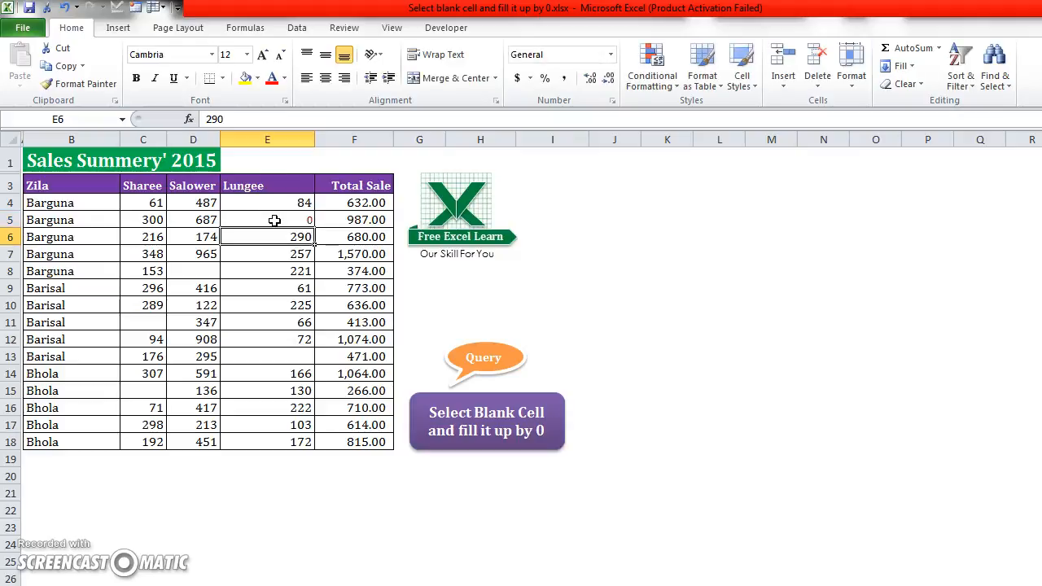
left_click(205, 272)
type("0")
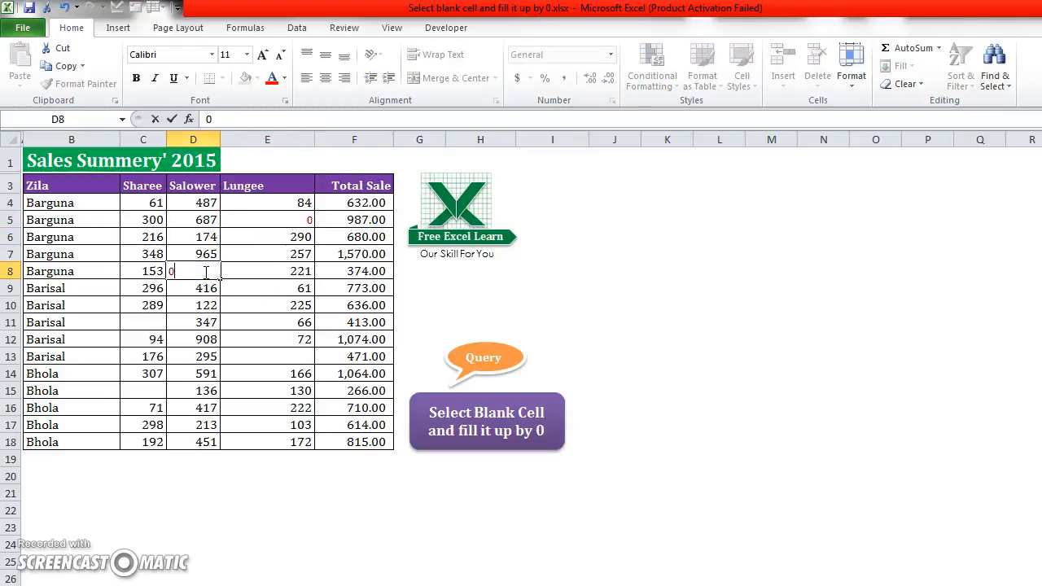
key("Return")
left_click(206, 272)
key("Delete")
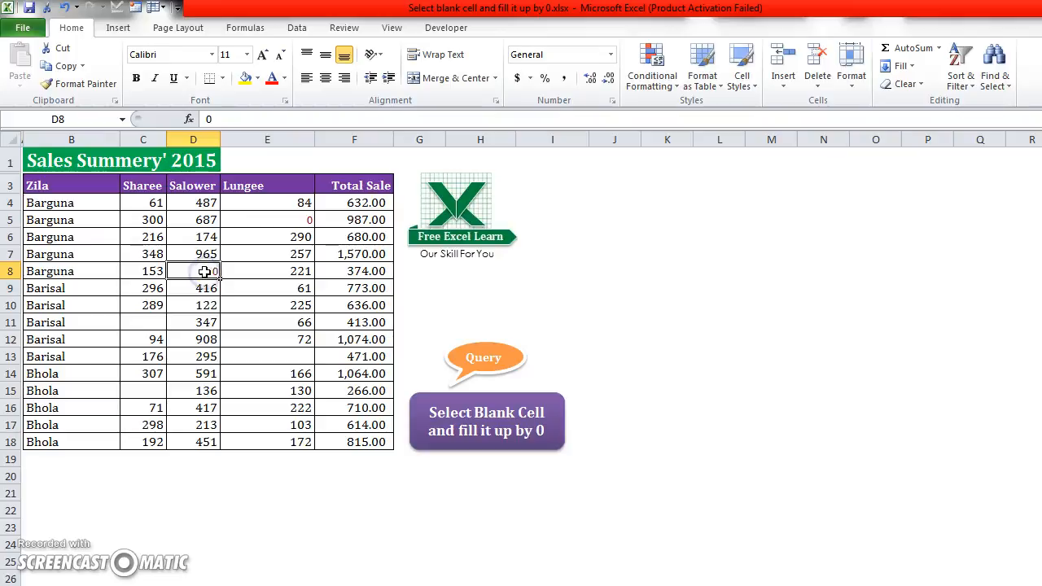
left_click(271, 221)
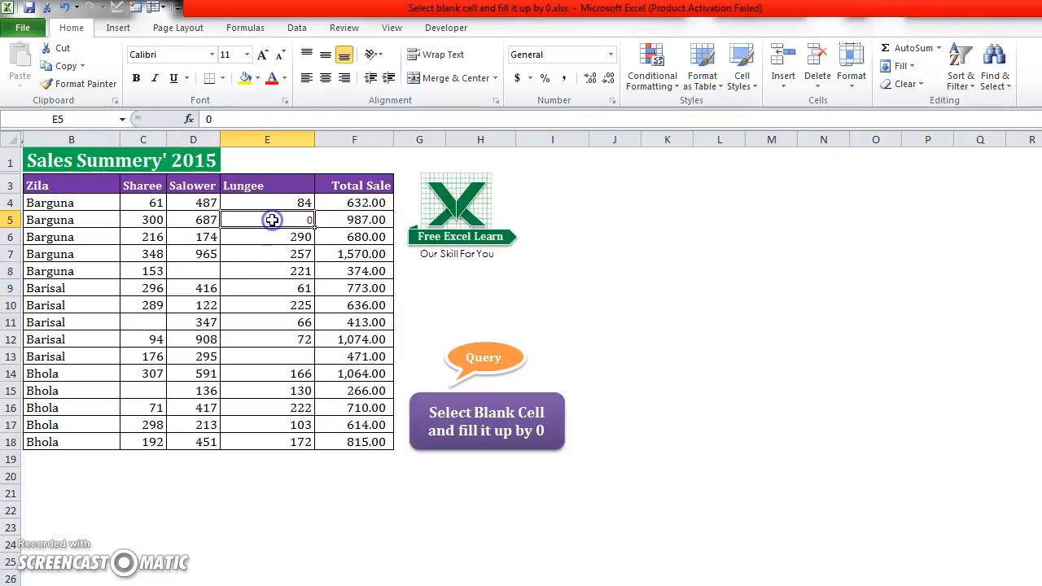
key("Delete")
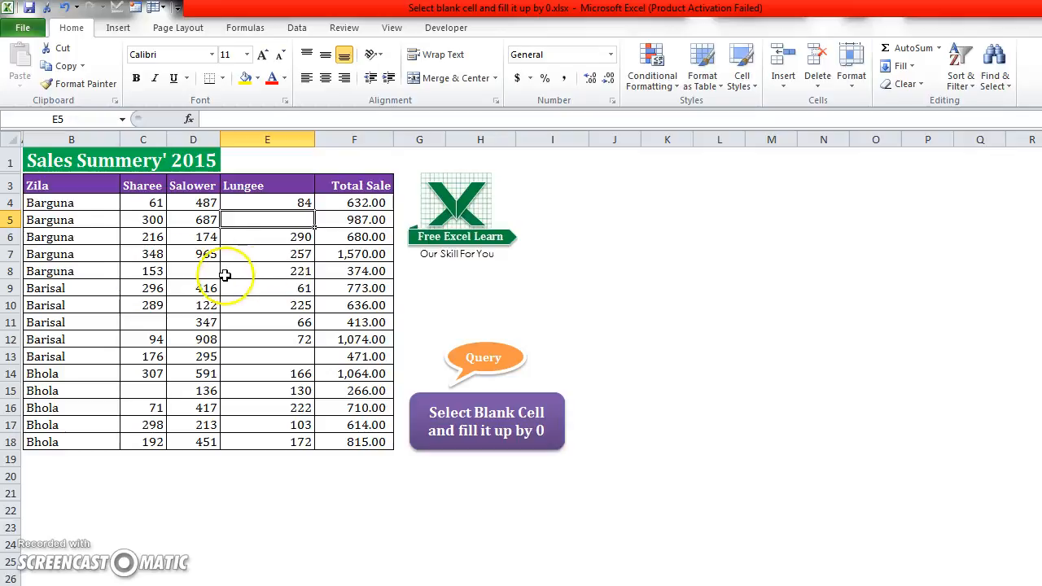
Select the sales table B3:F18 and reach the Home find-and-select options
left_click(60, 182)
left_click_drag(60, 182, 346, 442)
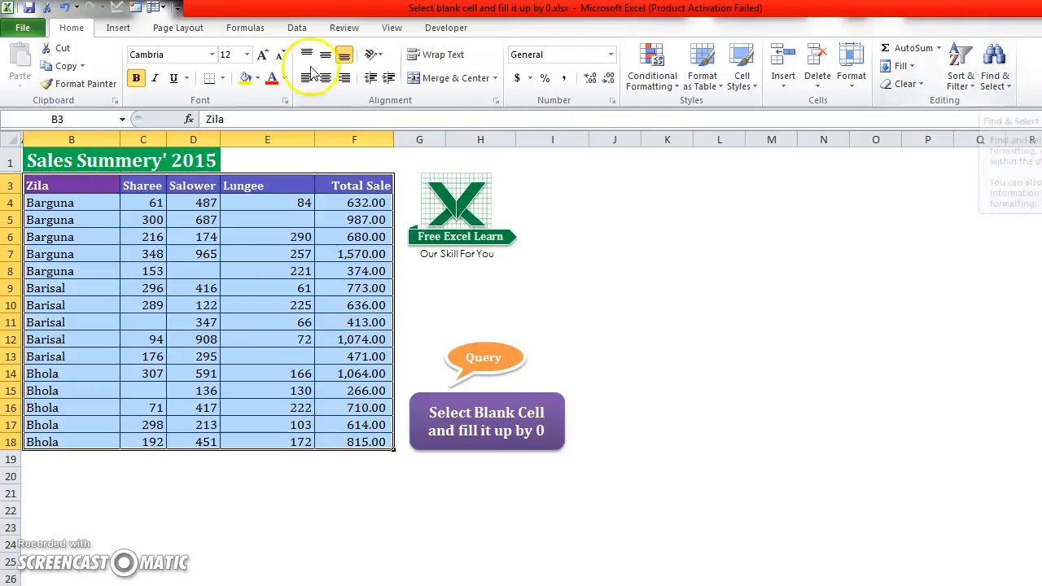
left_click(998, 82)
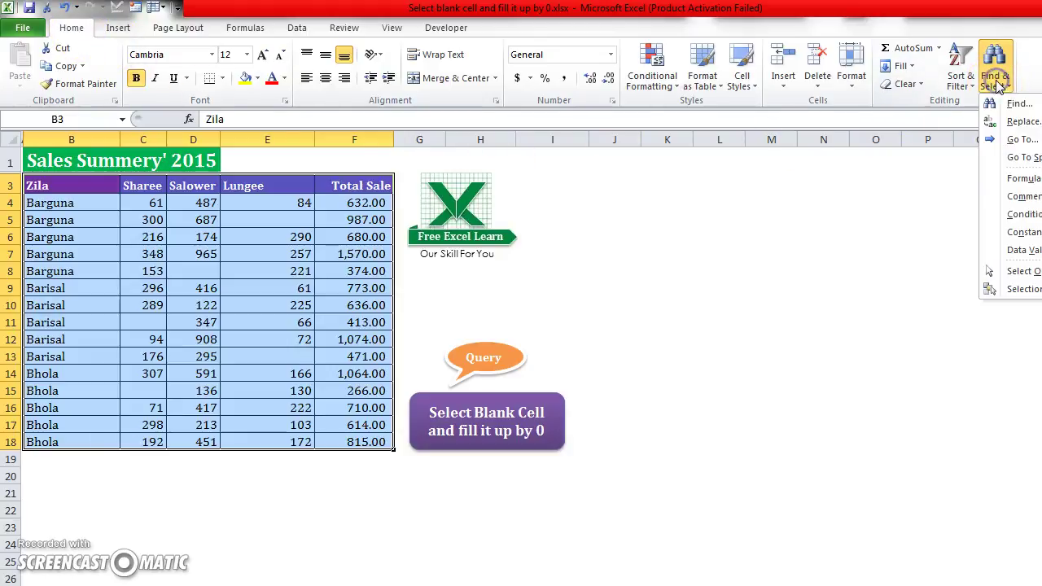
In Go To Special choose Blanks and confirm, selecting only the table's empty cells
left_click(1017, 160)
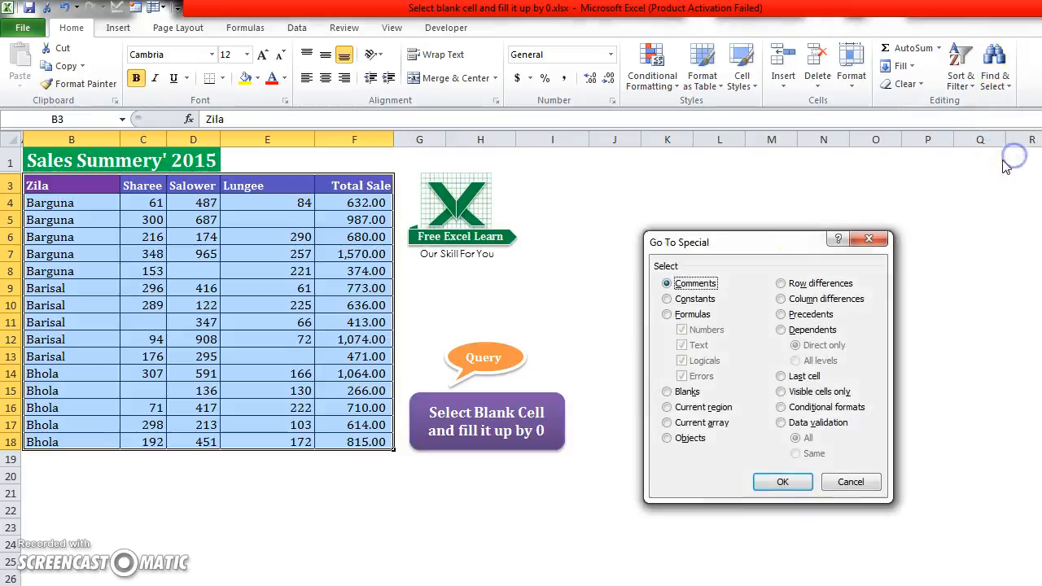
left_click_drag(725, 236, 746, 188)
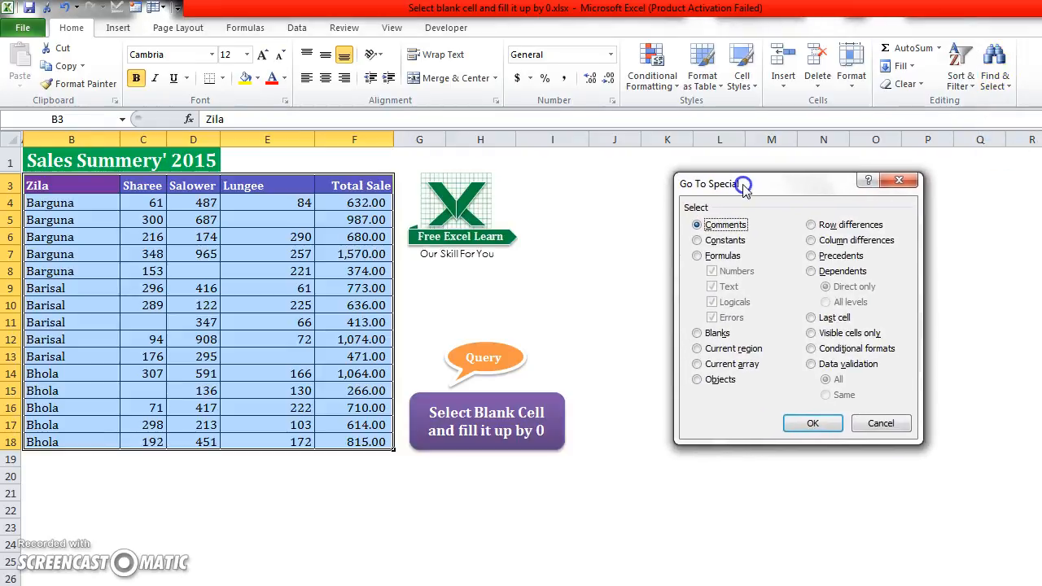
left_click(697, 333)
left_click(814, 424)
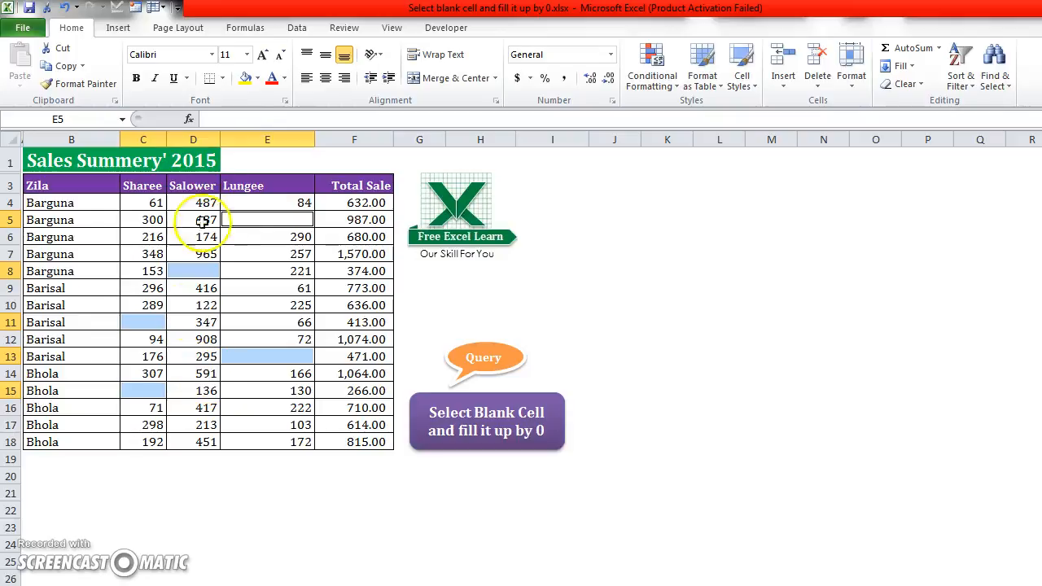
Enter 0 in the formula bar and fill all selected blank cells with Ctrl+Enter
left_click(233, 119)
type("0")
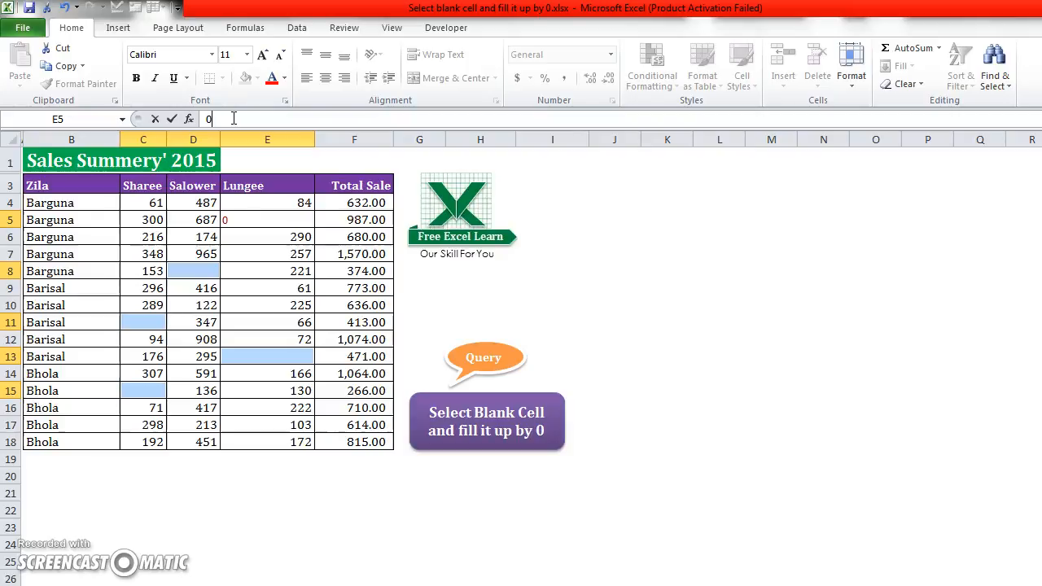
key("ctrl+Return")
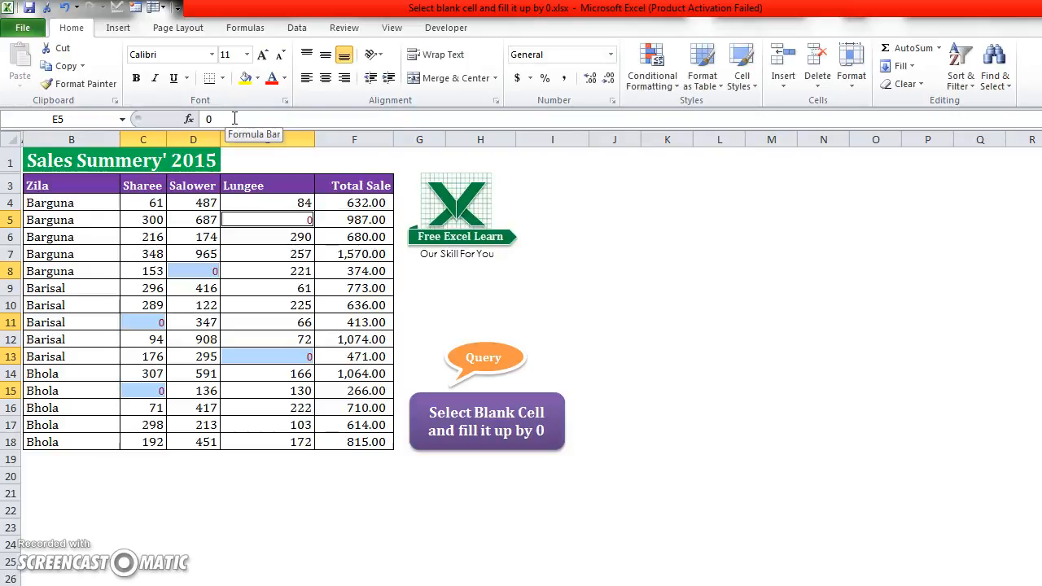